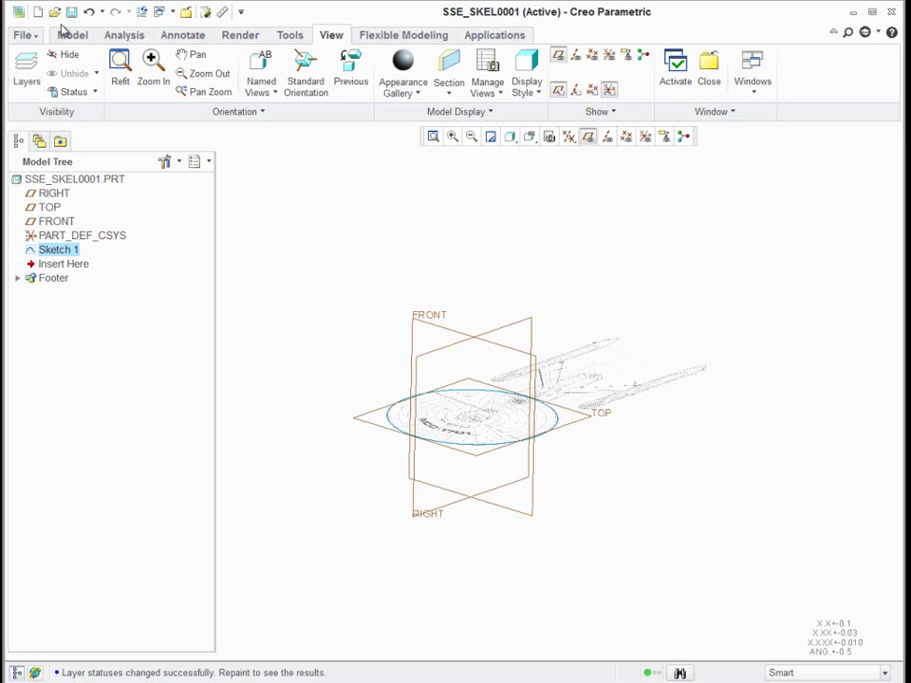
Set the NCC-1701 folder inside CreoWork as the working directory.
{"action": "left_click", "coordinate": [55, 13]}
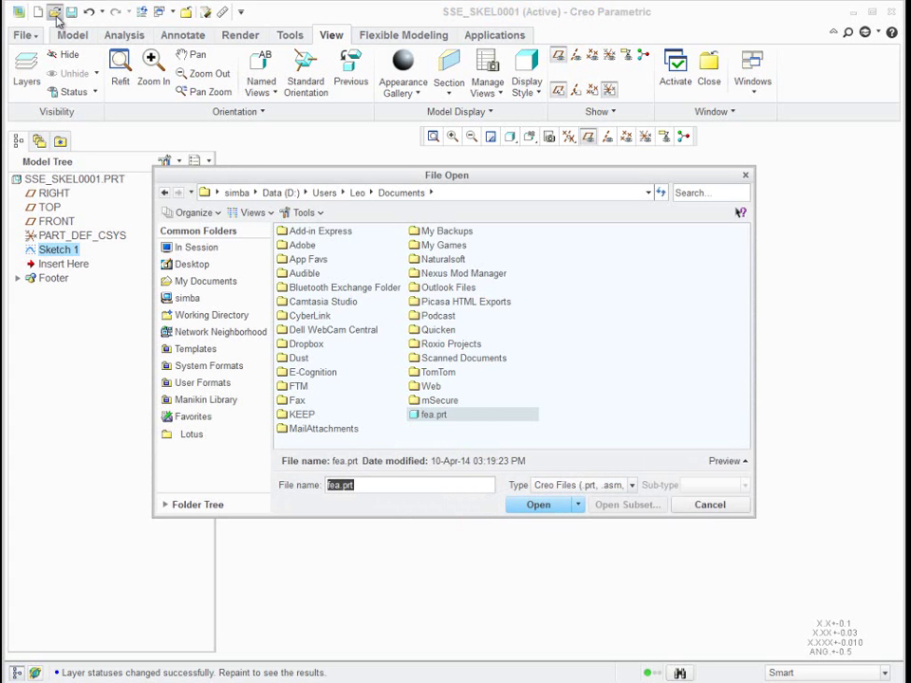
{"action": "left_click", "coordinate": [198, 317]}
{"action": "right_click", "coordinate": [299, 250]}
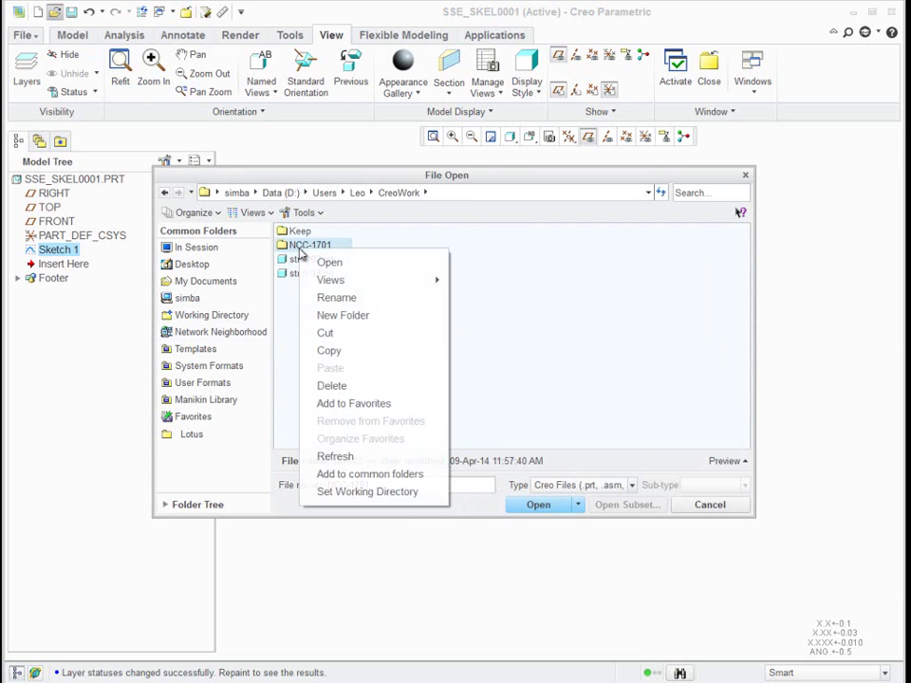
{"action": "left_click", "coordinate": [375, 501]}
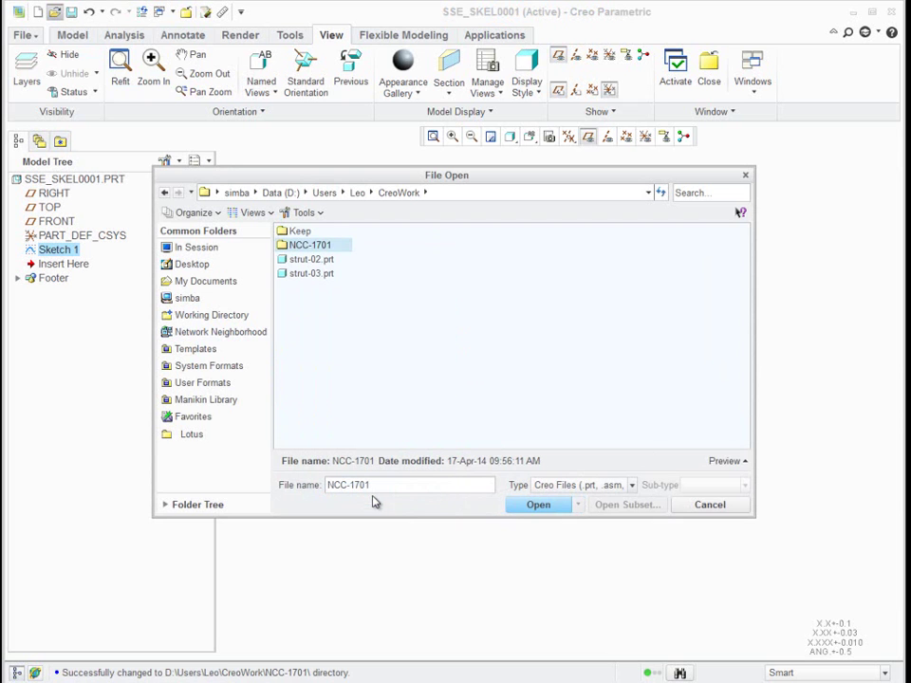
Open ncc-1701_skel01.prt from the NCC-1701 folder and turn off the datum plane display.
{"action": "double_click", "coordinate": [316, 248]}
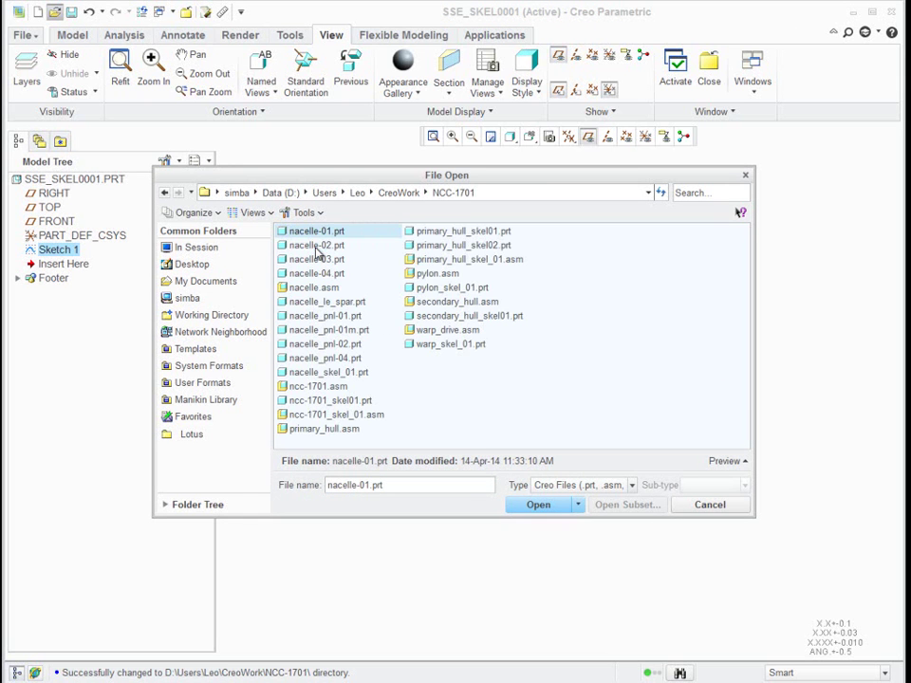
{"action": "double_click", "coordinate": [351, 403]}
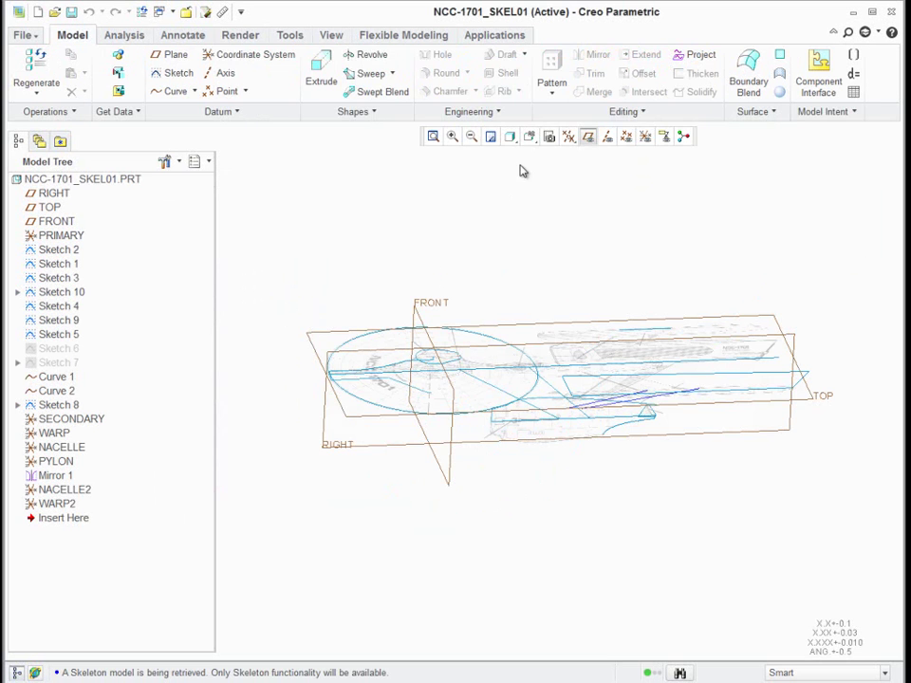
{"action": "left_click", "coordinate": [588, 139]}
Examine the skeleton's sketch lines against the reference images in side view, around the nacelle, secondary hull and saucer.
{"action": "mouse_move", "coordinate": [525, 302]}
{"action": "middle_mouse_down"}
{"action": "mouse_move", "coordinate": [571, 299]}
{"action": "mouse_move", "coordinate": [558, 305]}
{"action": "mouse_move", "coordinate": [541, 401]}
{"action": "mouse_move", "coordinate": [584, 425]}
{"action": "mouse_move", "coordinate": [458, 330]}
{"action": "middle_mouse_up"}
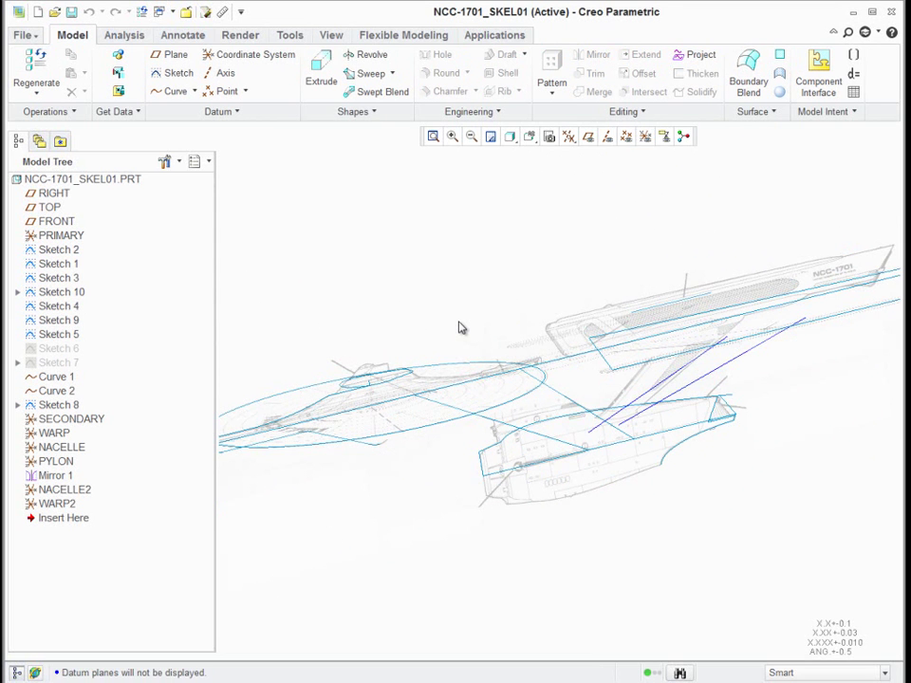
{"action": "key", "text": "ctrl+d"}
{"action": "key", "text": "ctrl+d"}
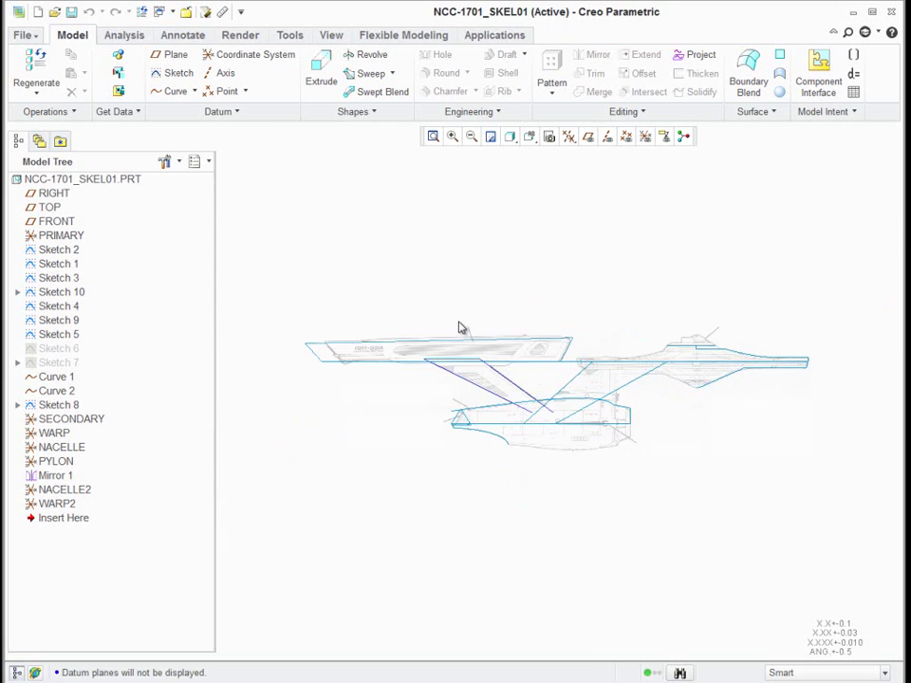
{"action": "mouse_move", "coordinate": [458, 327]}
{"action": "middle_mouse_down"}
{"action": "mouse_move", "coordinate": [553, 379]}
{"action": "mouse_move", "coordinate": [470, 378]}
{"action": "middle_mouse_up"}
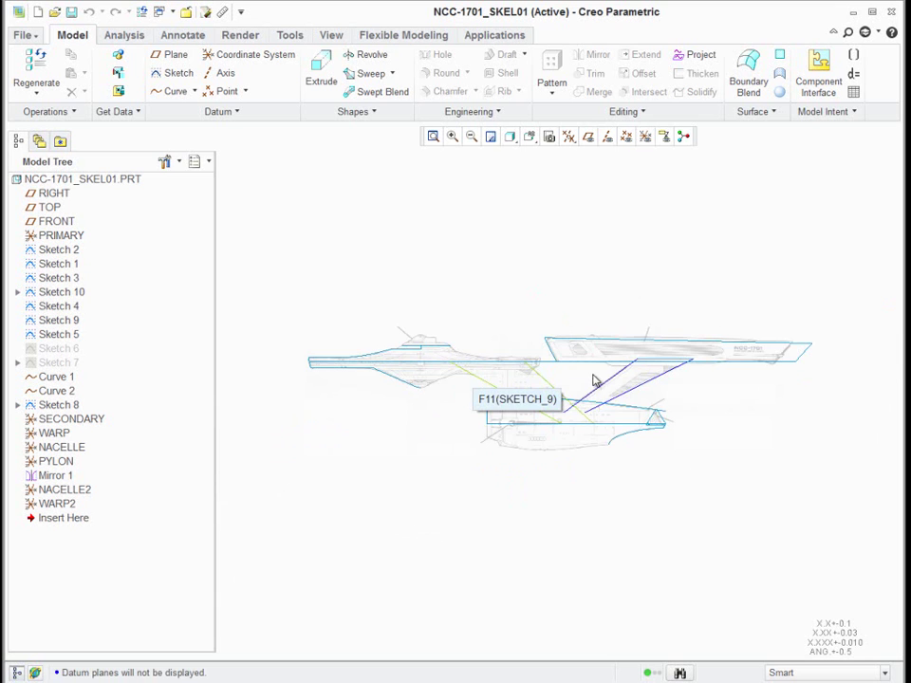
{"action": "scroll", "coordinate": [791, 350], "scroll_direction": "up", "scroll_amount": 3}
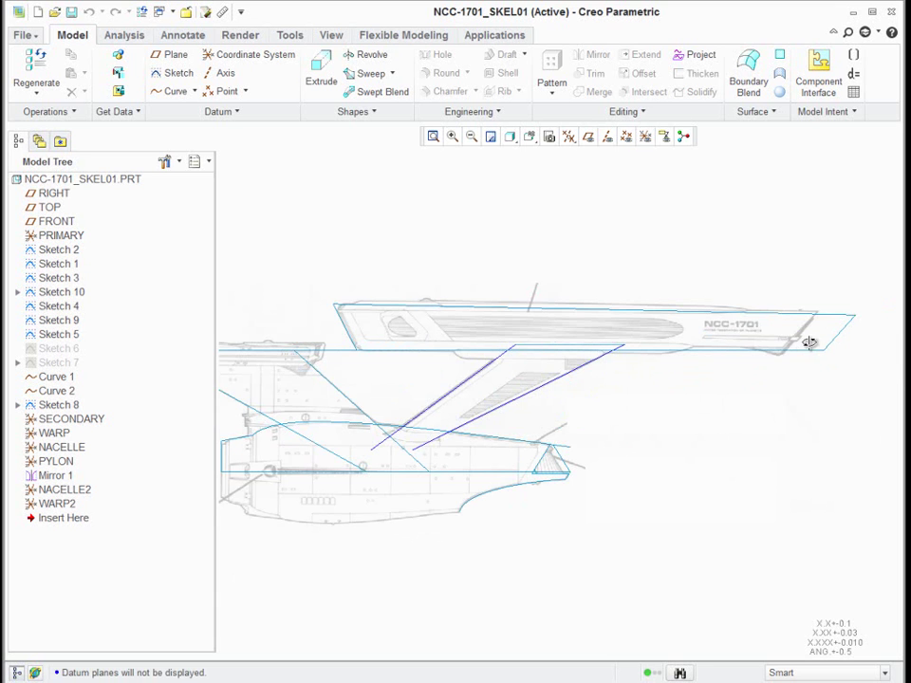
{"action": "scroll", "coordinate": [807, 342], "scroll_direction": "down", "scroll_amount": 2}
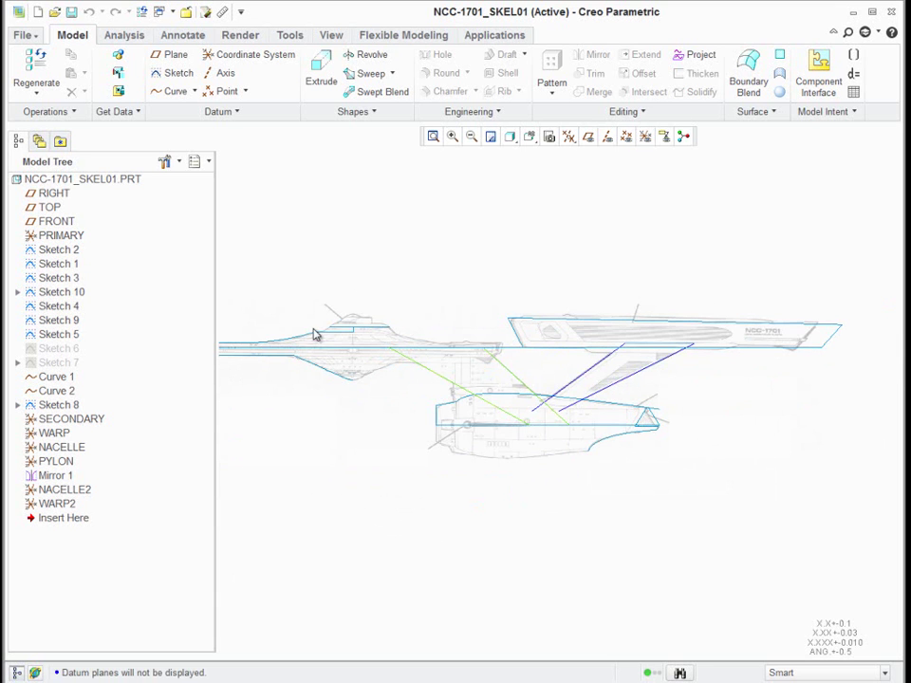
{"action": "scroll", "coordinate": [479, 285], "scroll_direction": "up", "scroll_amount": 2}
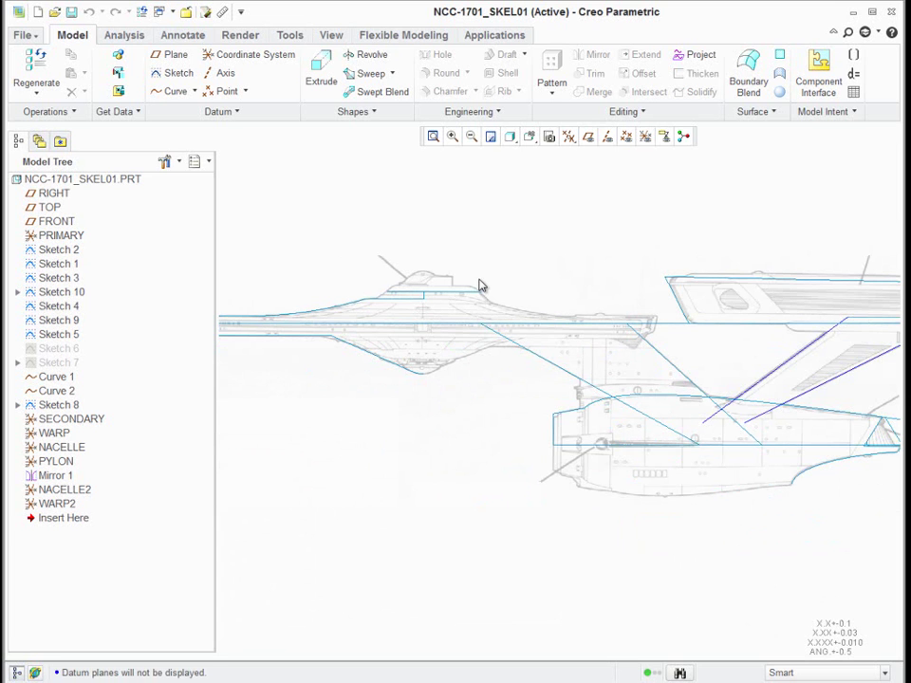
Highlight the saucer sketches from Sketch 2 to Sketch 10 and then Sketch 9 to see what each defines.
{"action": "left_click", "coordinate": [59, 251]}
{"action": "middle_click_drag", "start_coordinate": [402, 356], "coordinate": [433, 366]}
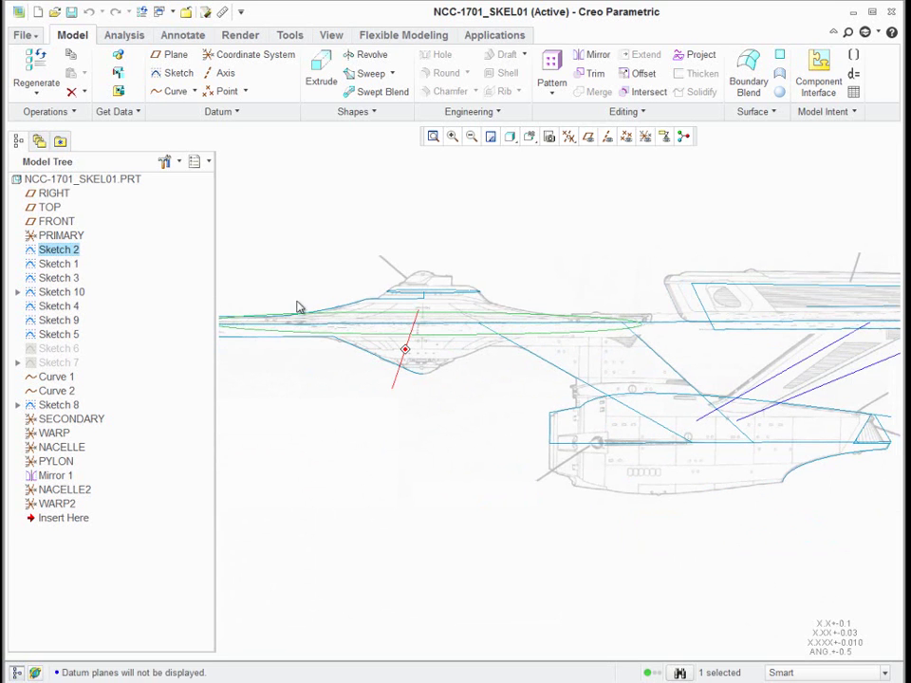
{"action": "middle_click_drag", "start_coordinate": [297, 307], "coordinate": [46, 262]}
{"action": "key", "text": "ctrl+d"}
{"action": "left_click", "coordinate": [57, 278]}
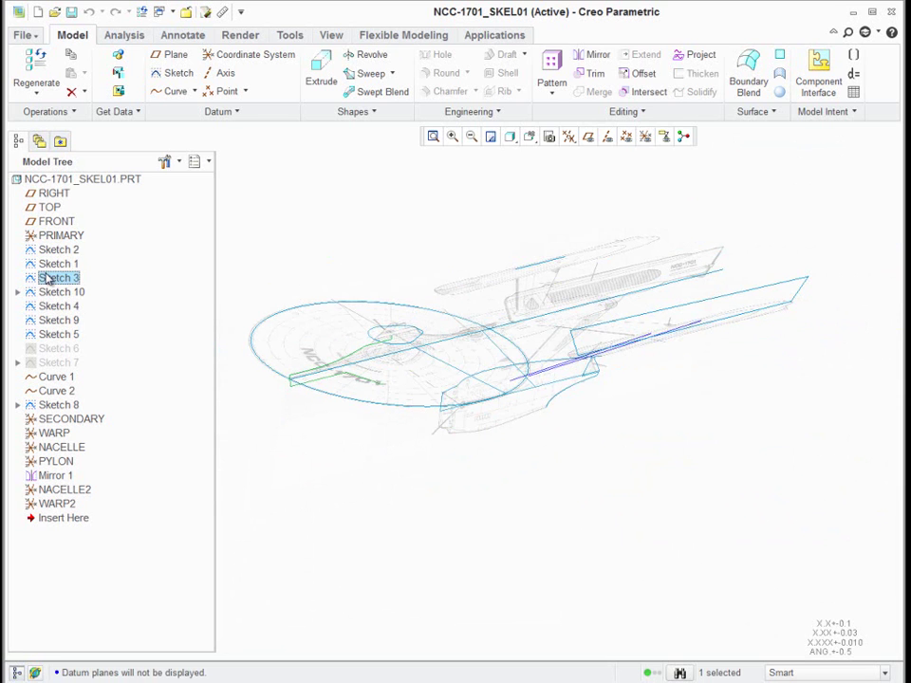
{"action": "left_click", "coordinate": [46, 319]}
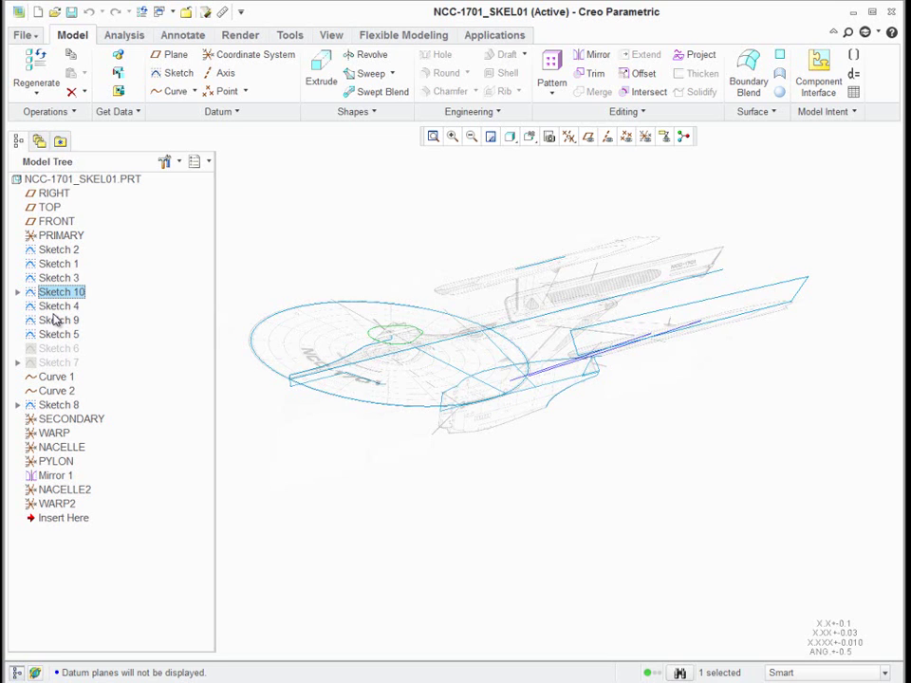
Open Sketch 9 for editing to inspect the neck lines' dimensions, and leave it without changes.
{"action": "middle_click_drag", "start_coordinate": [498, 315], "coordinate": [480, 285]}
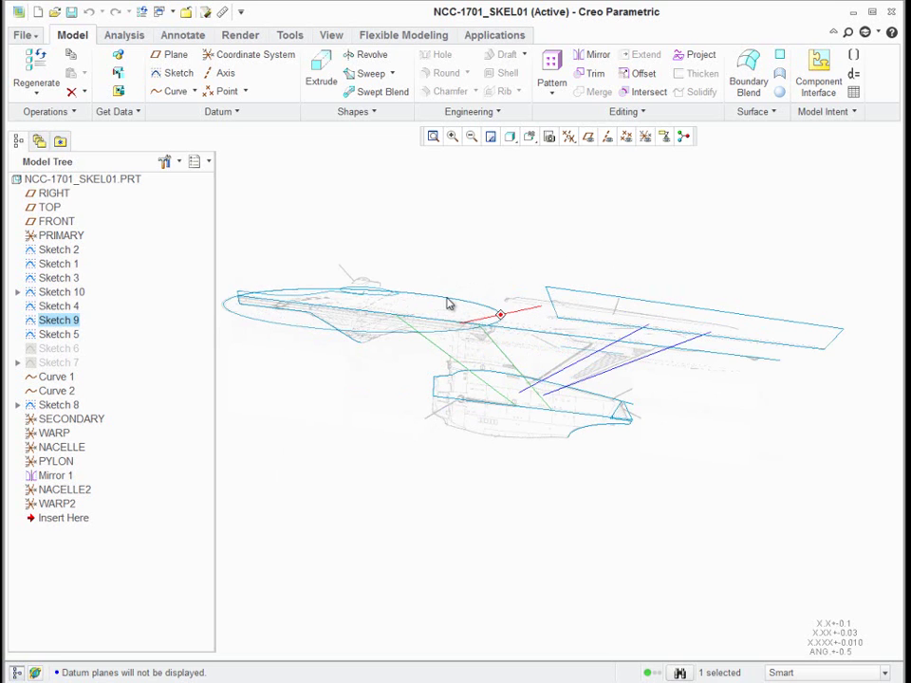
{"action": "middle_click_drag", "start_coordinate": [449, 304], "coordinate": [502, 407]}
{"action": "scroll", "coordinate": [479, 327], "scroll_direction": "down", "scroll_amount": 4}
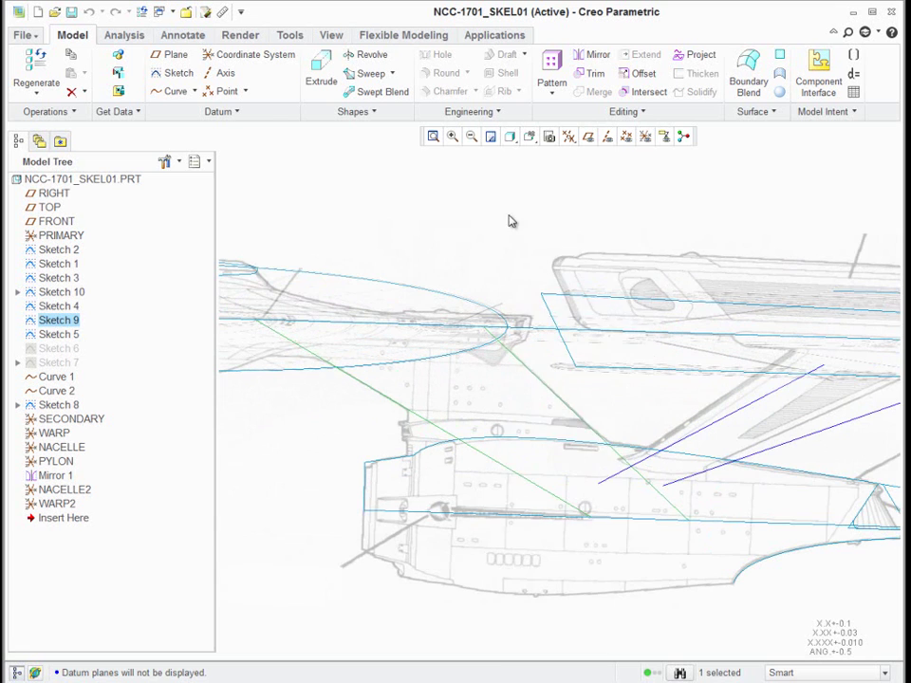
{"action": "right_click", "coordinate": [510, 221]}
{"action": "left_click", "coordinate": [575, 352]}
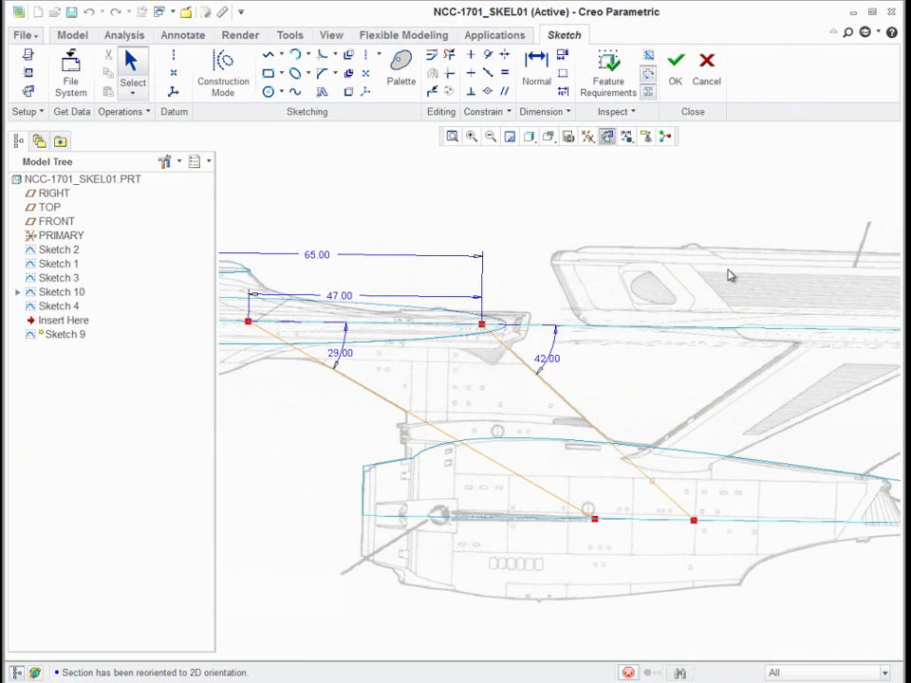
{"action": "scroll", "coordinate": [728, 275], "scroll_direction": "down", "scroll_amount": 2}
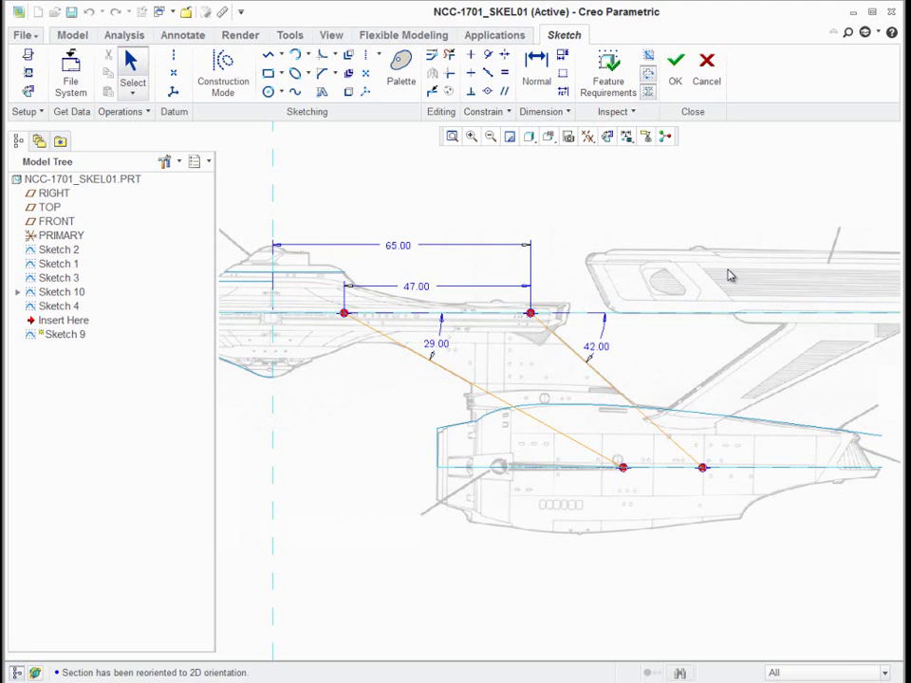
{"action": "left_click", "coordinate": [706, 68]}
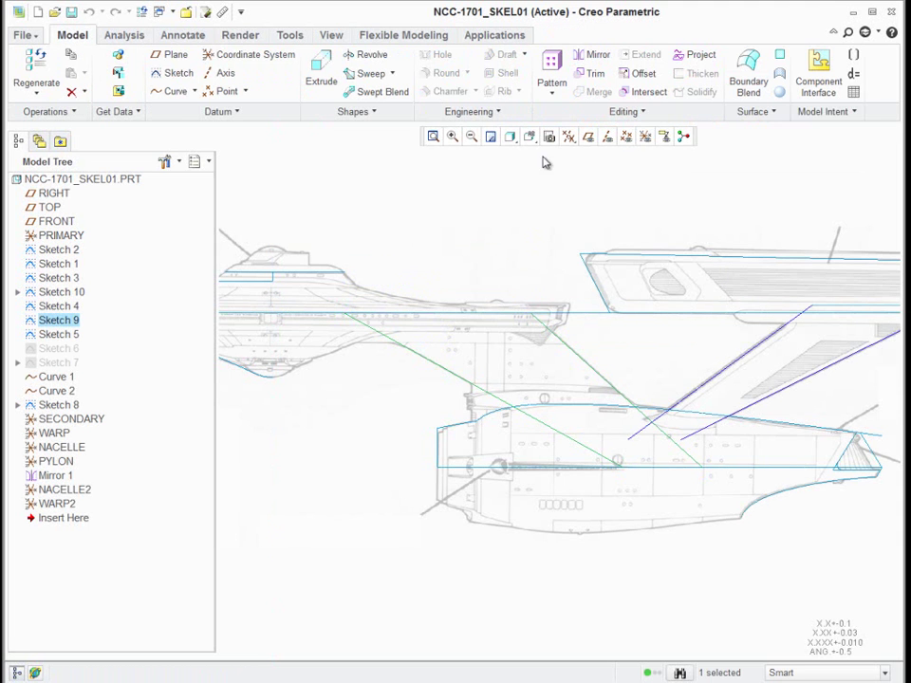
Examine the nacelle outline of Sketch 8 up close at its rear upper corner.
{"action": "scroll", "coordinate": [347, 236], "scroll_direction": "up", "scroll_amount": 3}
{"action": "middle_click_drag", "start_coordinate": [386, 268], "coordinate": [672, 491]}
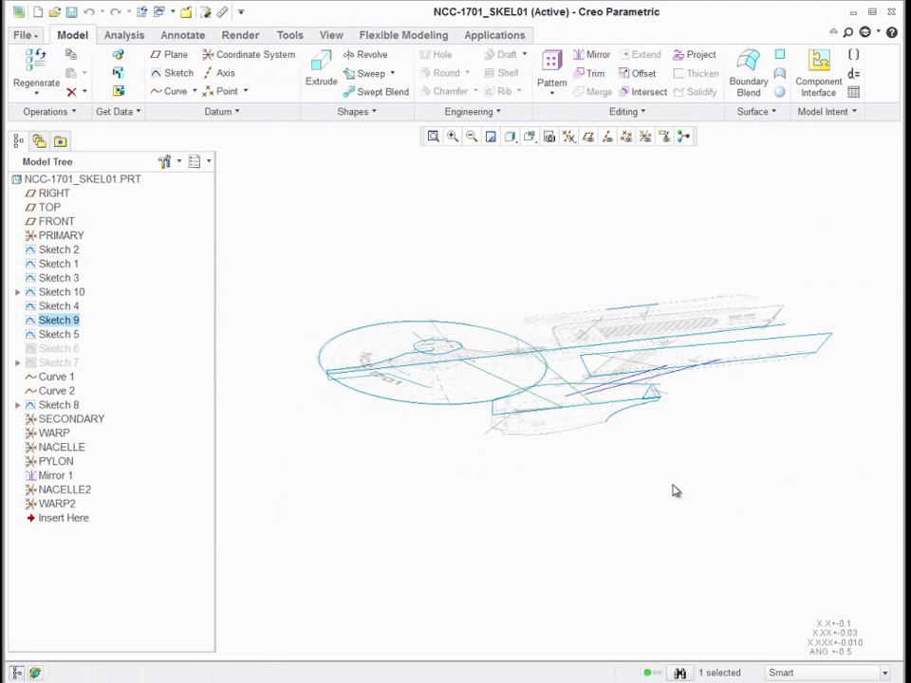
{"action": "scroll", "coordinate": [671, 491], "scroll_direction": "down", "scroll_amount": 2}
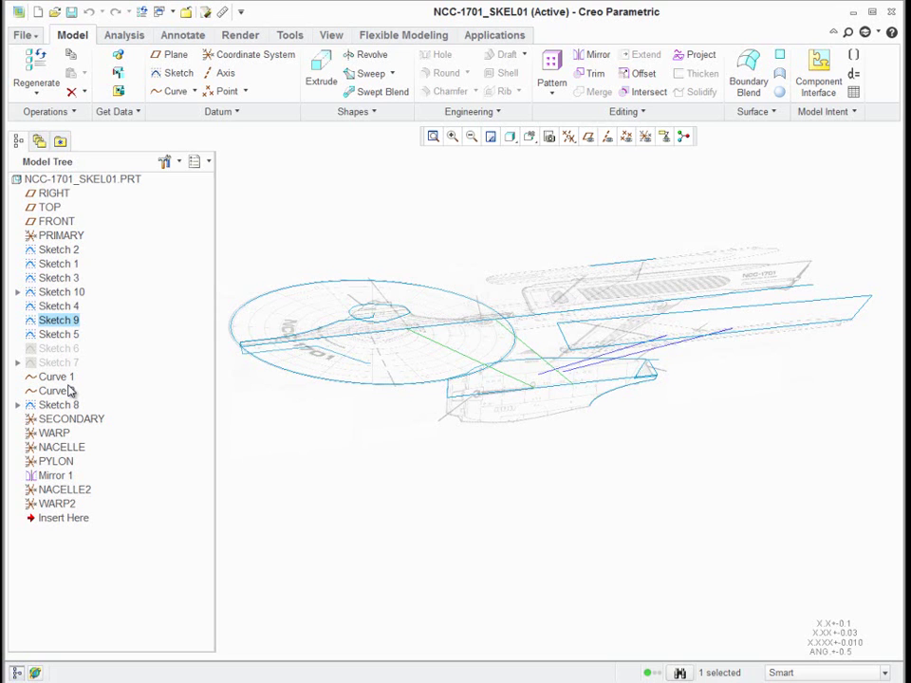
{"action": "scroll", "coordinate": [882, 303], "scroll_direction": "up", "scroll_amount": 2}
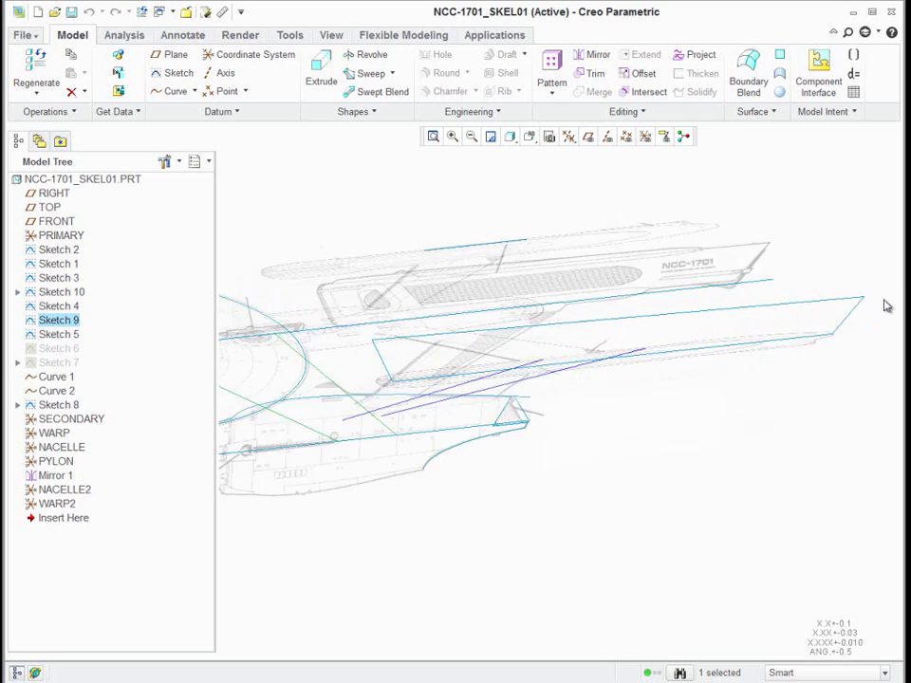
{"action": "scroll", "coordinate": [854, 304], "scroll_direction": "up", "scroll_amount": 2}
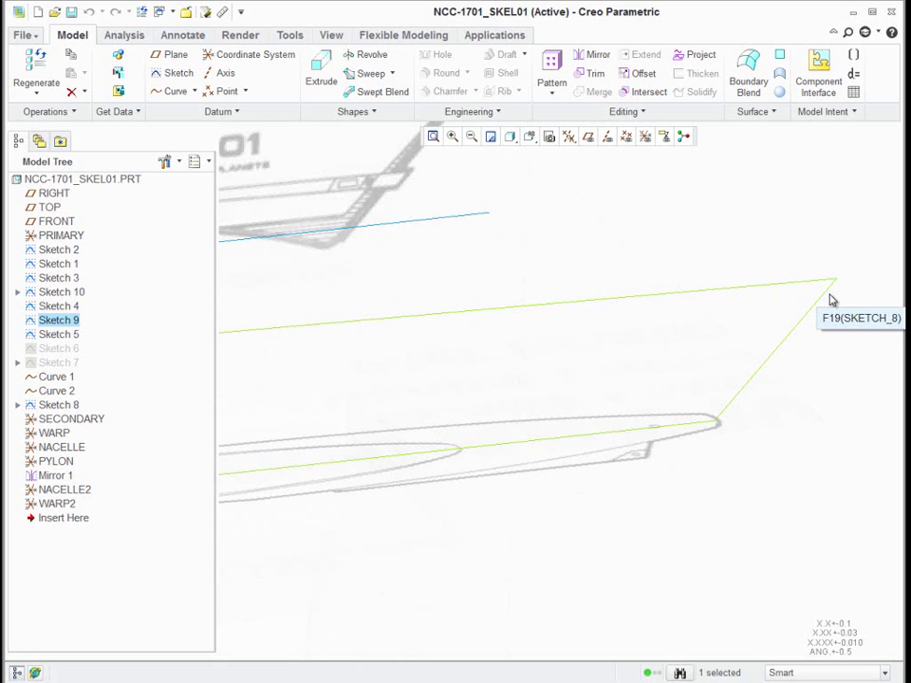
{"action": "scroll", "coordinate": [835, 285], "scroll_direction": "up", "scroll_amount": 6}
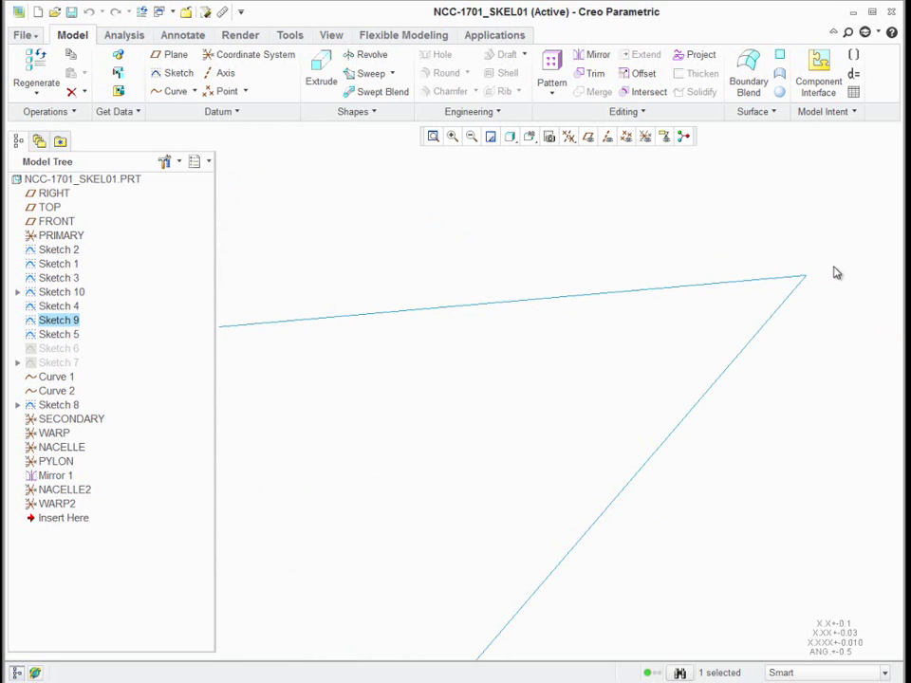
{"action": "scroll", "coordinate": [832, 279], "scroll_direction": "up", "scroll_amount": 1}
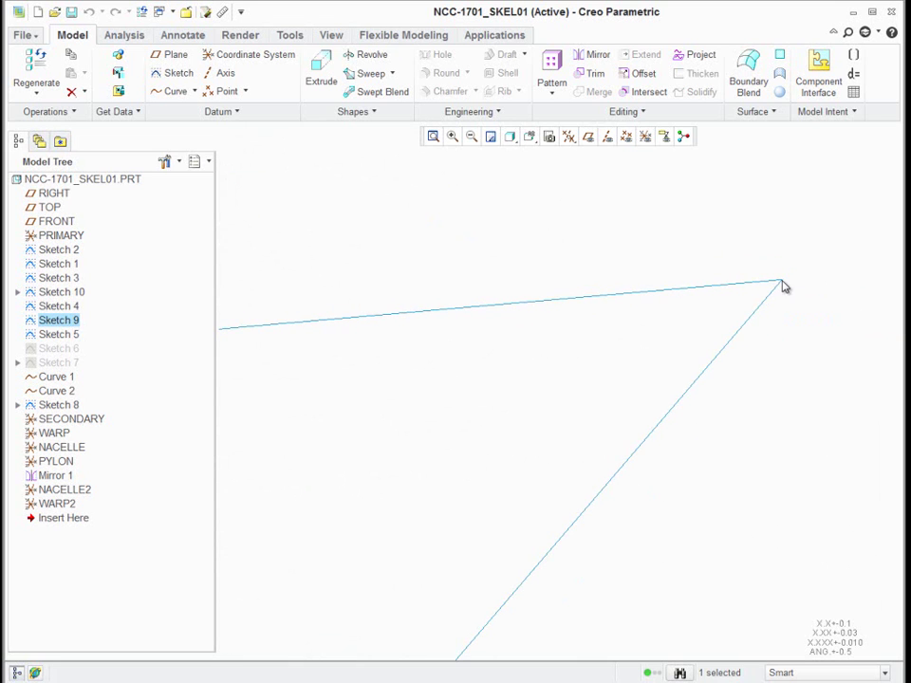
{"action": "scroll", "coordinate": [824, 309], "scroll_direction": "down", "scroll_amount": 2}
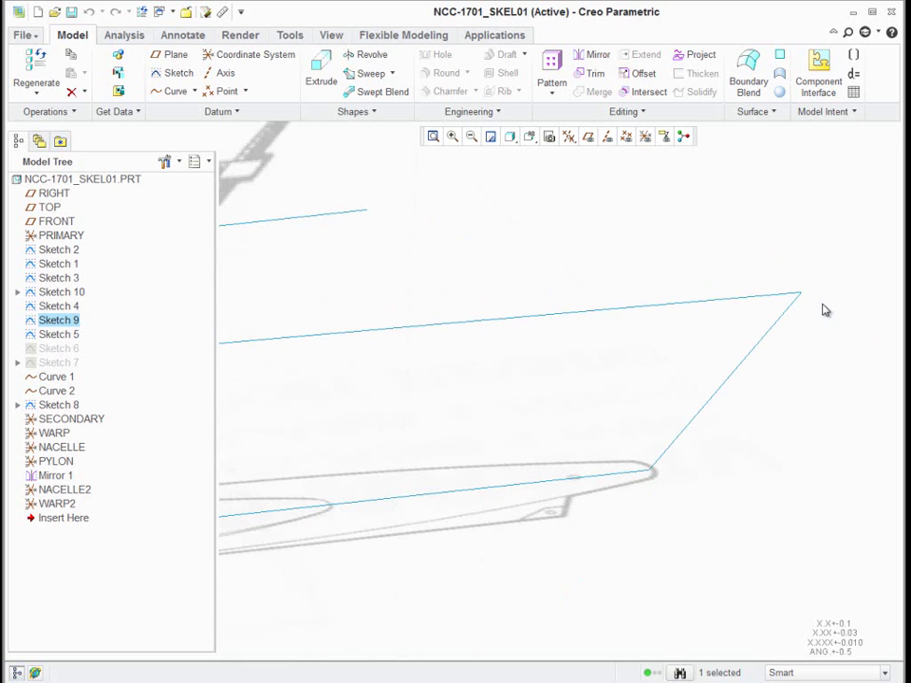
Examine the saucer's rim profile and the bridge outline on the primary hull up close.
{"action": "scroll", "coordinate": [824, 310], "scroll_direction": "down", "scroll_amount": 3}
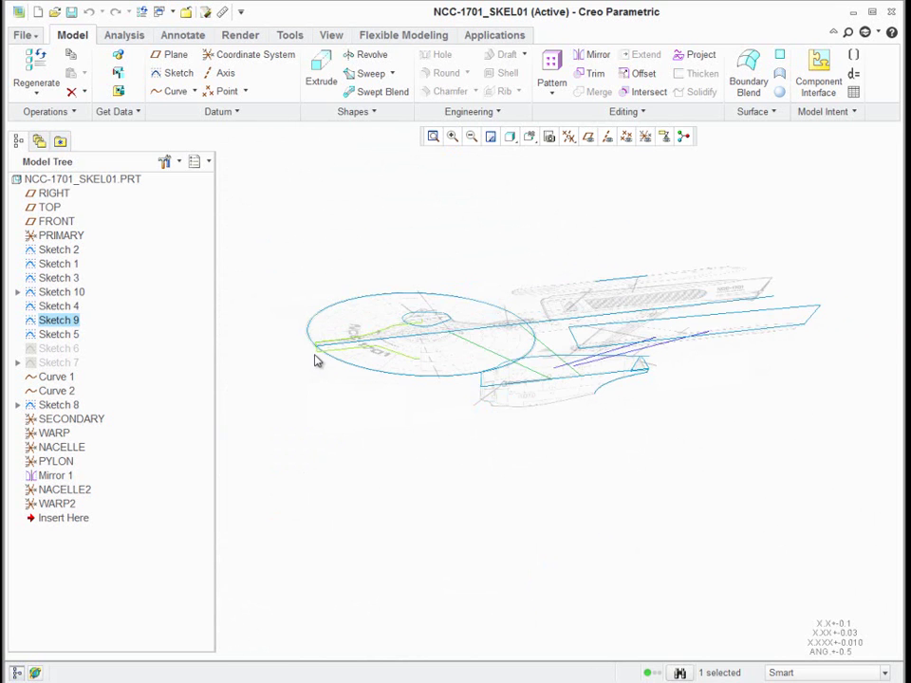
{"action": "scroll", "coordinate": [316, 361], "scroll_direction": "up", "scroll_amount": 2}
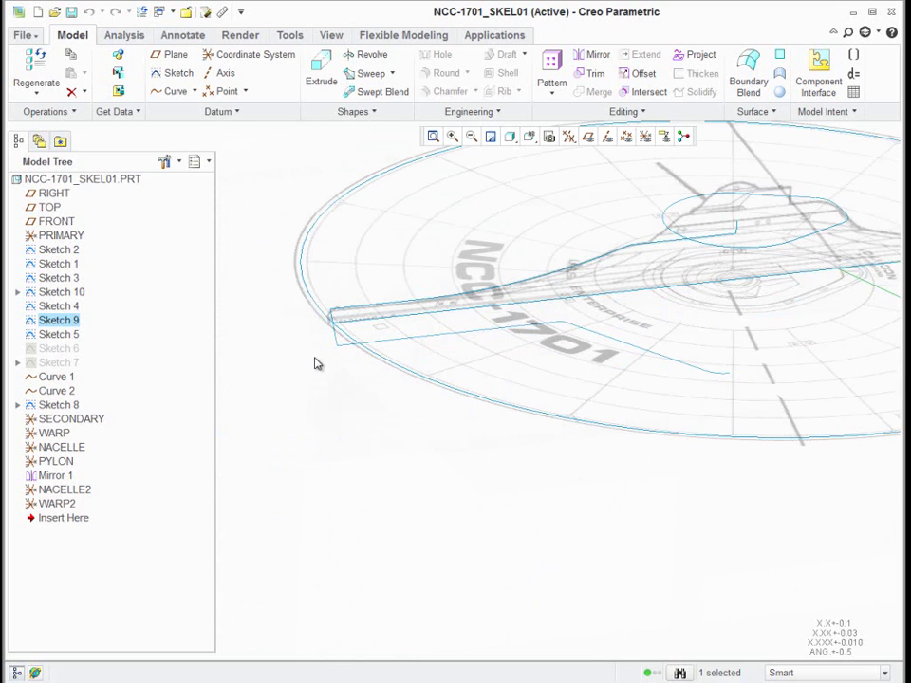
{"action": "mouse_move", "coordinate": [316, 363]}
{"action": "middle_mouse_down"}
{"action": "mouse_move", "coordinate": [397, 297]}
{"action": "mouse_move", "coordinate": [405, 301]}
{"action": "middle_mouse_up"}
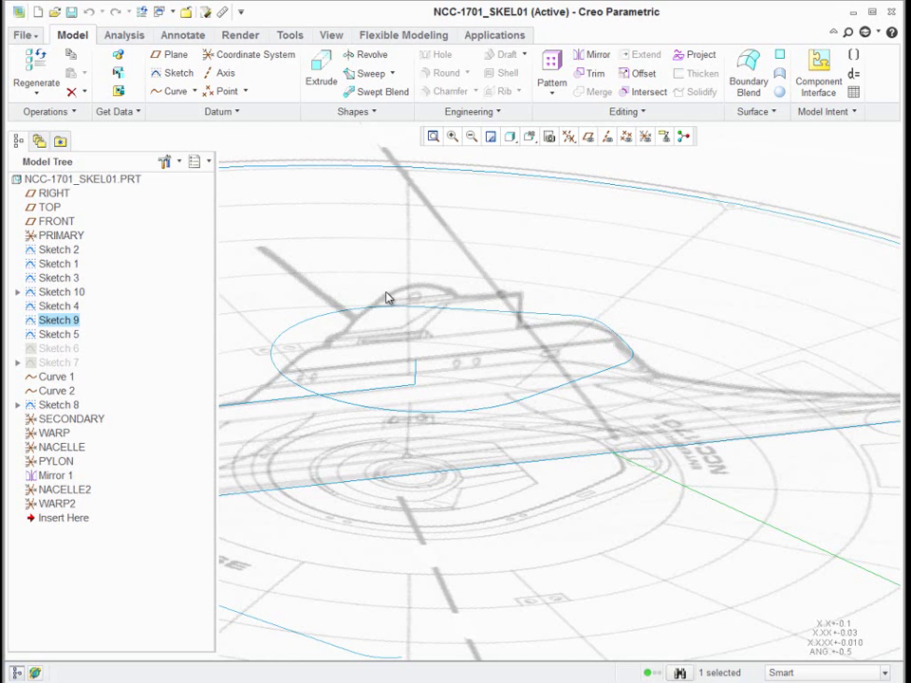
{"action": "key", "text": "ctrl+d"}
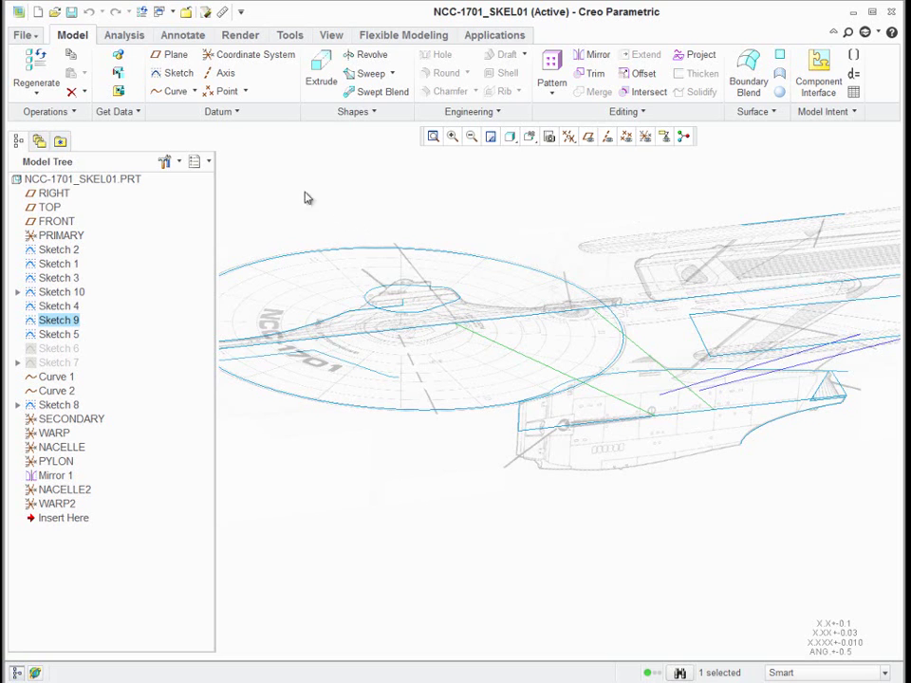
{"action": "left_click", "coordinate": [37, 11]}
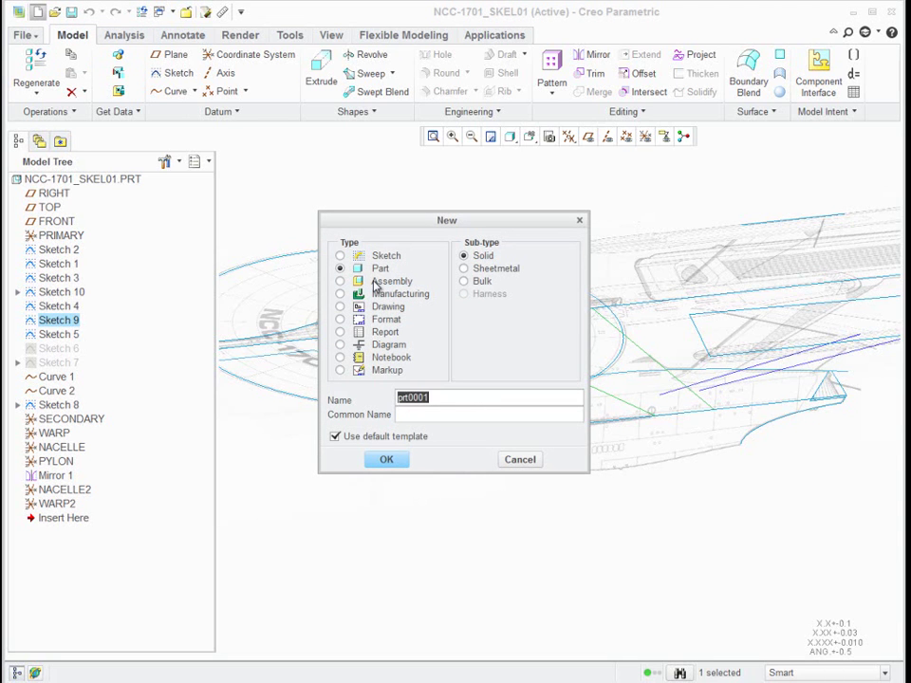
{"action": "left_click", "coordinate": [375, 283]}
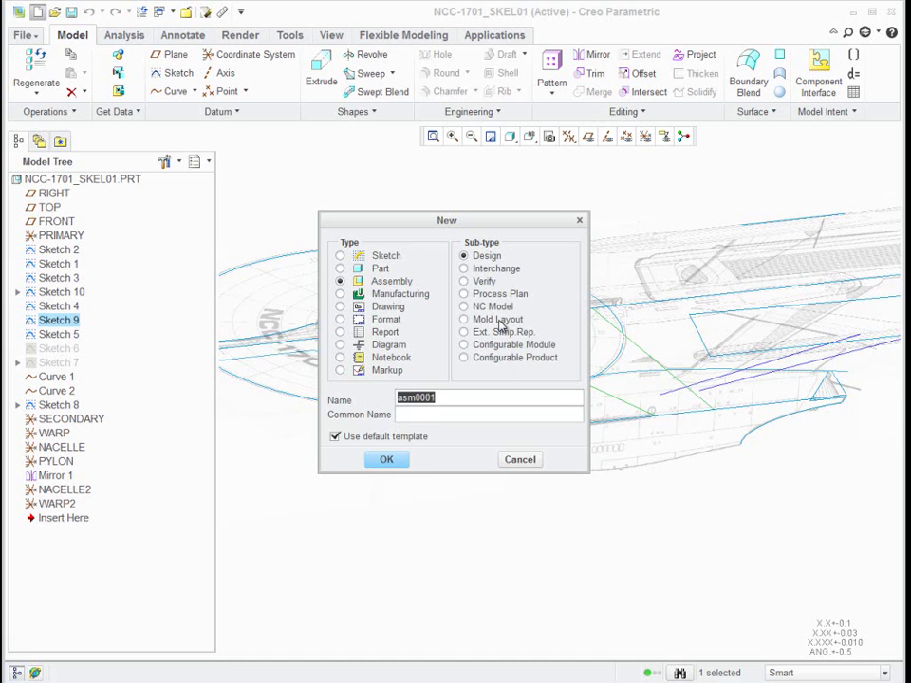
{"action": "left_click", "coordinate": [523, 462]}
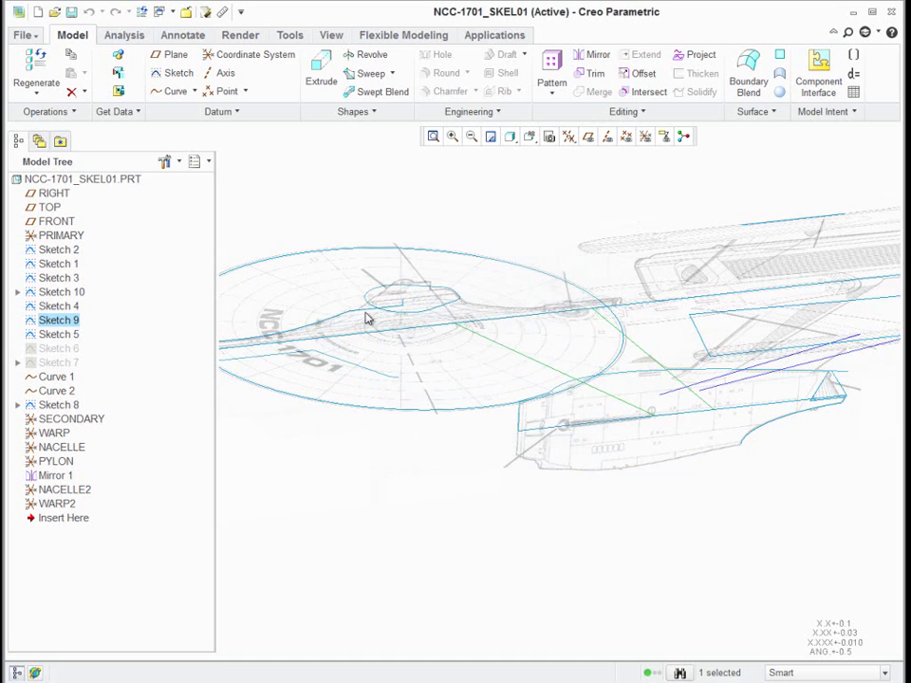
Switch to the open SSE.ASM assembly window.
{"action": "left_click", "coordinate": [173, 12]}
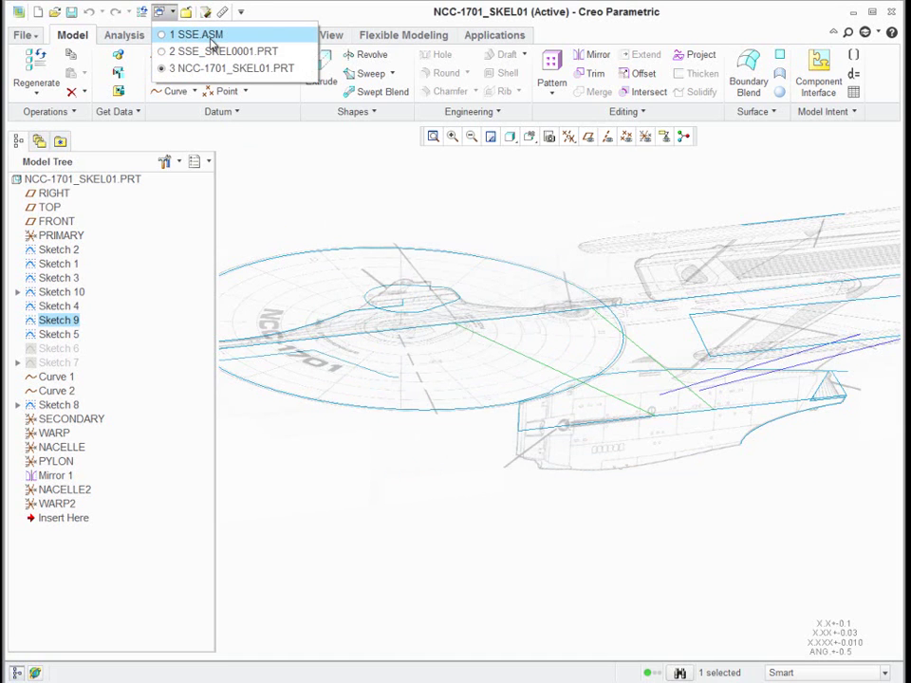
{"action": "left_click", "coordinate": [210, 38]}
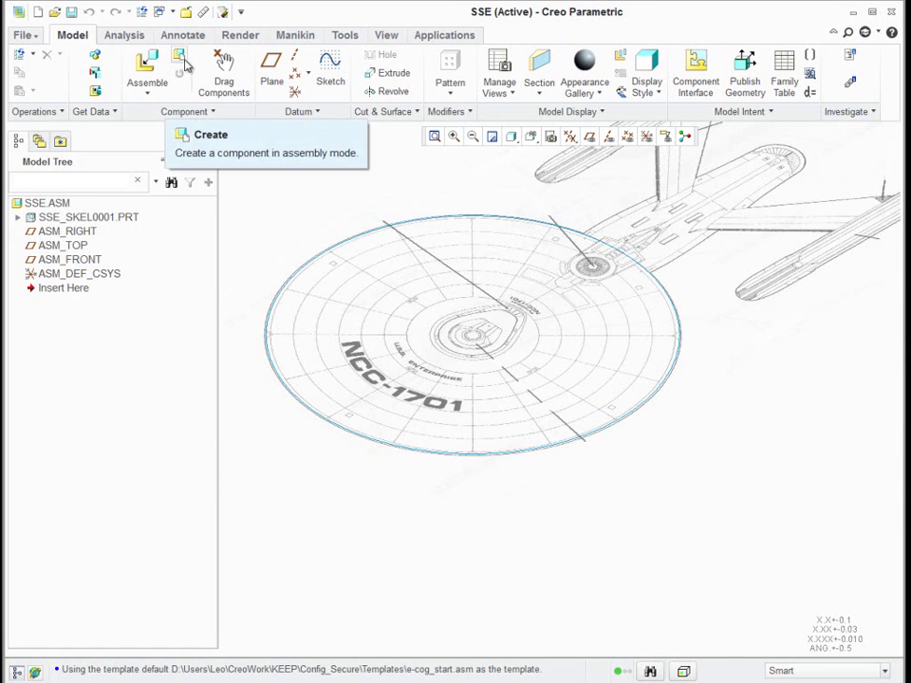
Create a skeleton model component of the Motion sub-type in the SSE assembly, keeping the proposed name and creation options.
{"action": "left_click", "coordinate": [180, 58]}
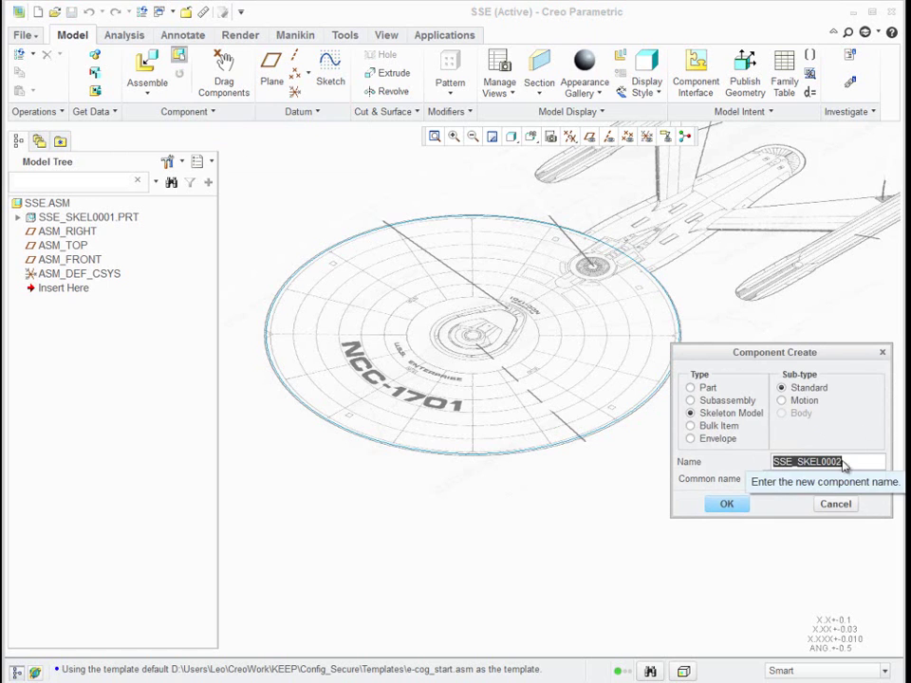
{"action": "left_click", "coordinate": [62, 220]}
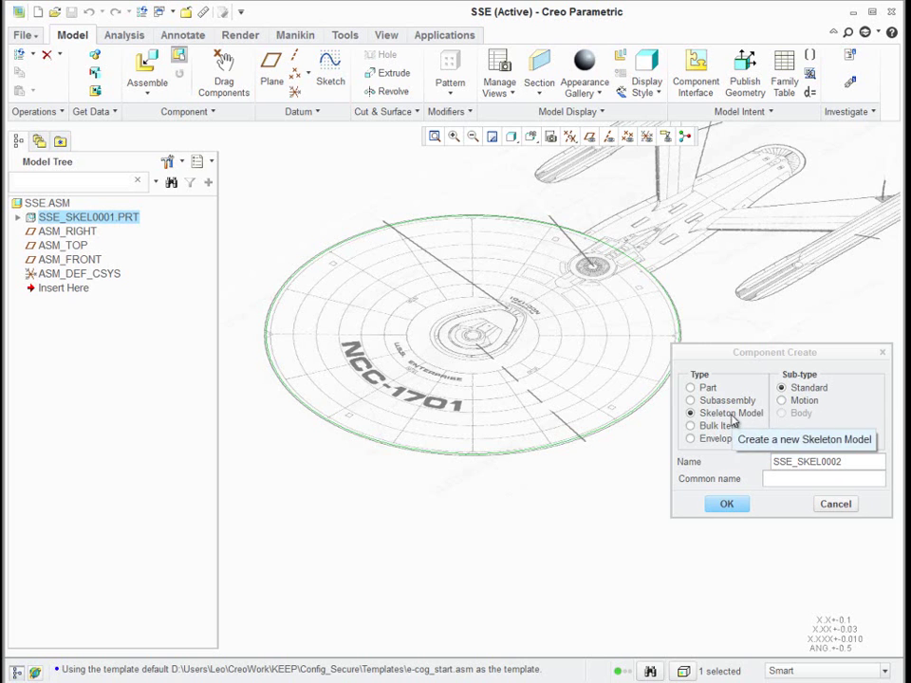
{"action": "left_click", "coordinate": [788, 405]}
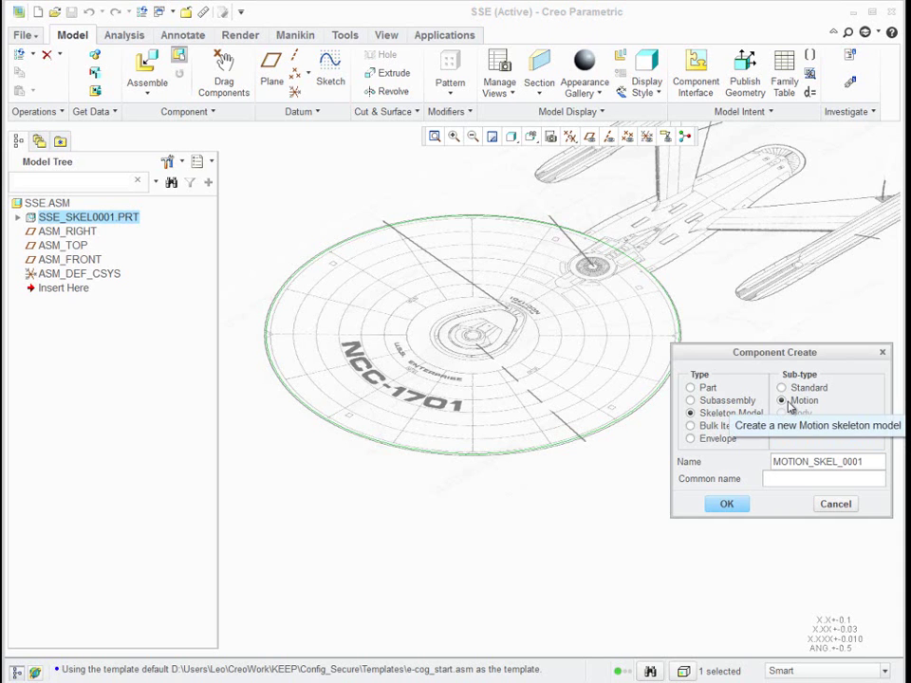
{"action": "left_click", "coordinate": [737, 507]}
{"action": "left_click", "coordinate": [753, 528]}
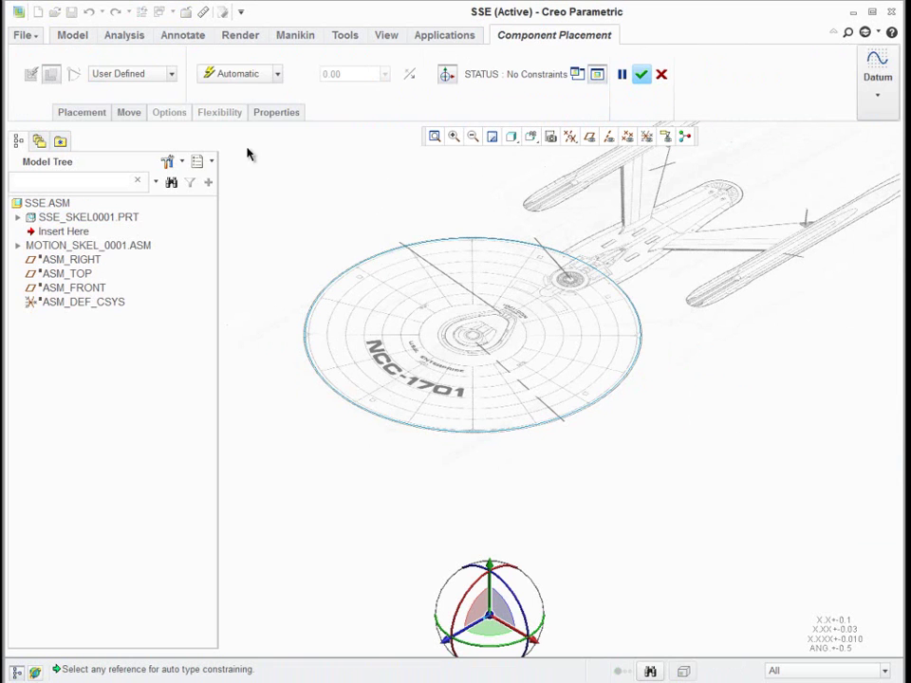
Place the motion skeleton in the assembly with a Default constraint.
{"action": "left_click", "coordinate": [277, 76]}
{"action": "left_click", "coordinate": [239, 248]}
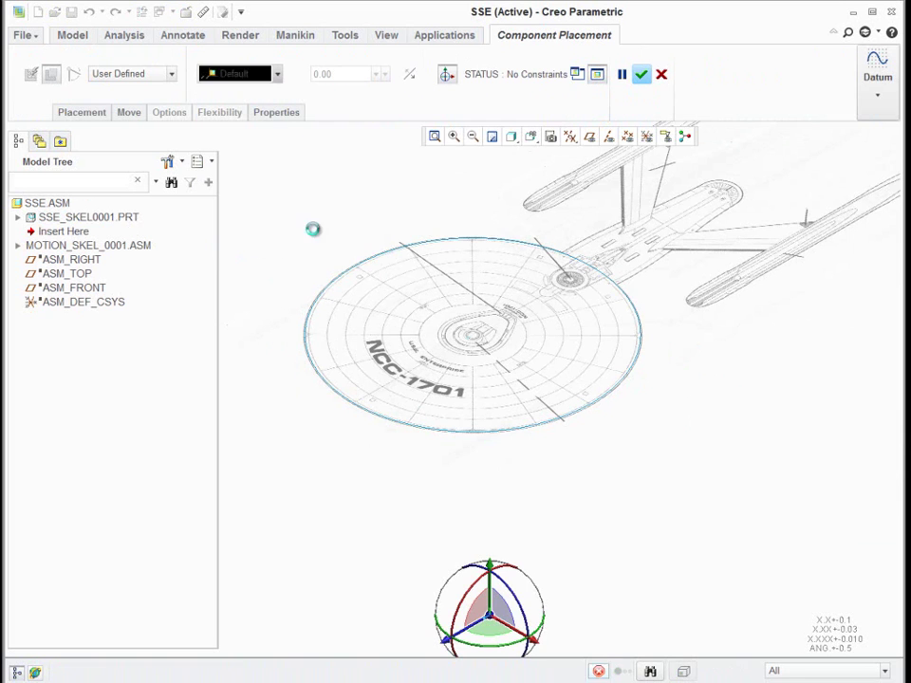
{"action": "left_click", "coordinate": [641, 74]}
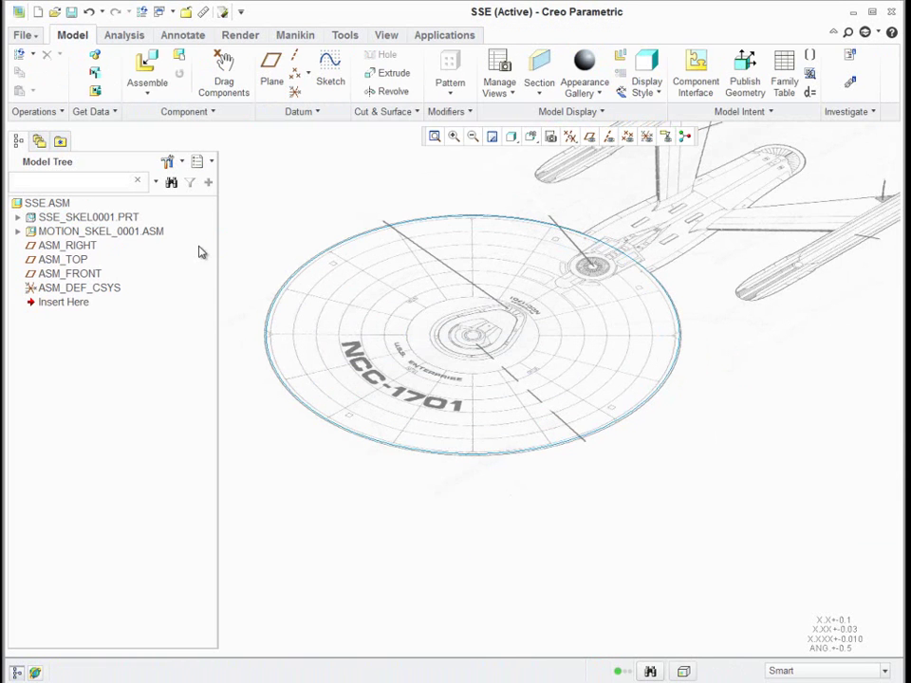
Close the SSE assembly window and return to the NCC-1701_SKEL01 part.
{"action": "left_click", "coordinate": [146, 233]}
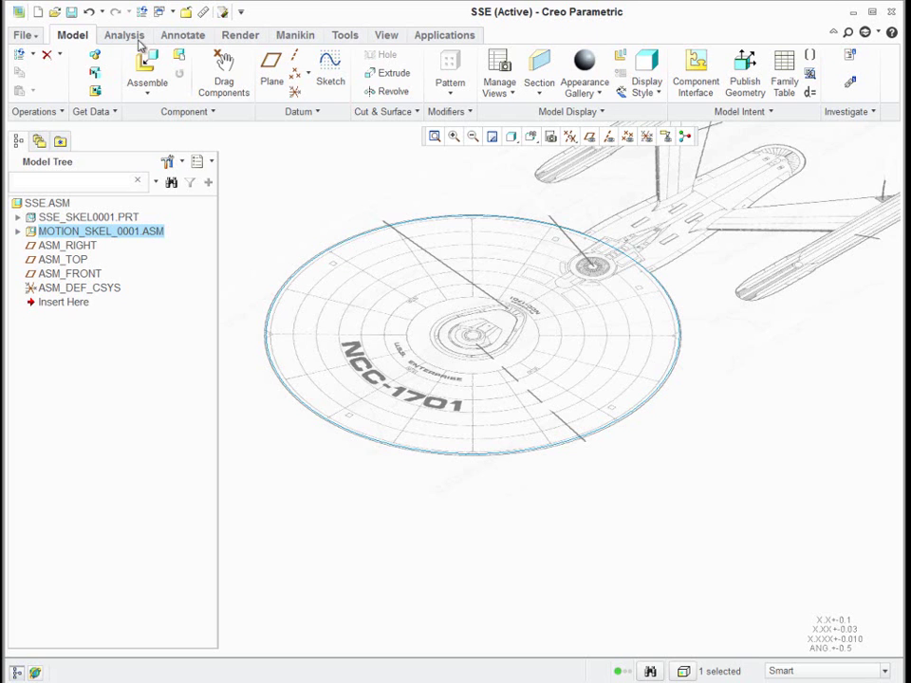
{"action": "left_click", "coordinate": [188, 12]}
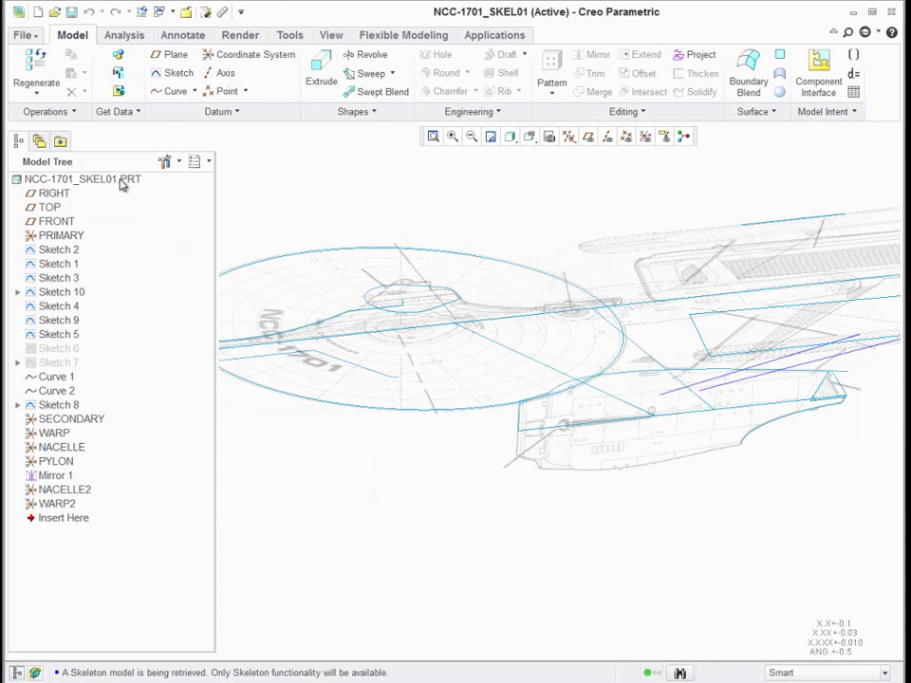
{"action": "scroll", "coordinate": [242, 365], "scroll_direction": "down", "scroll_amount": 1}
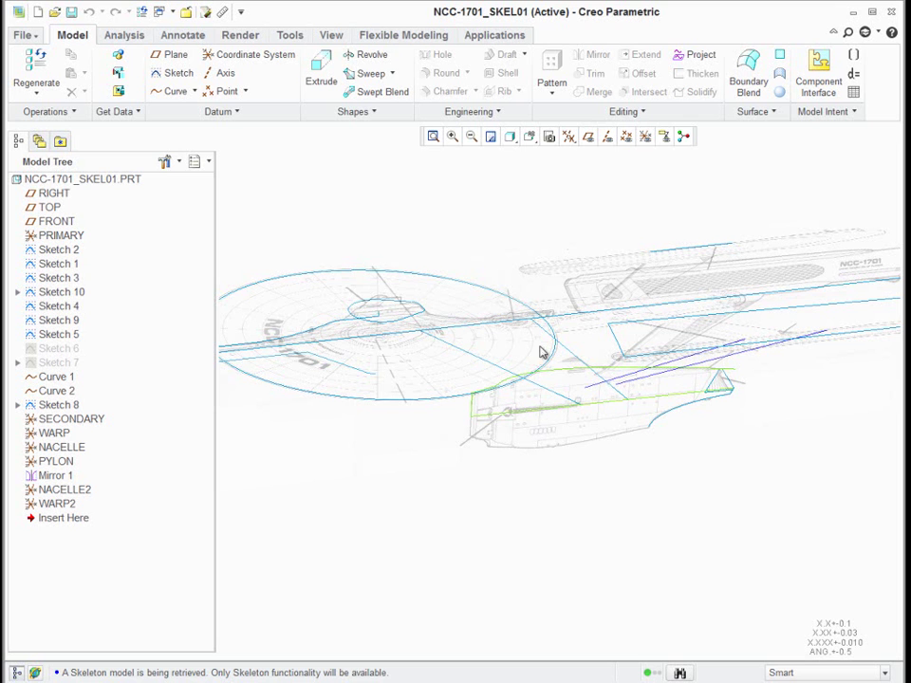
Turn on the display of coordinate systems in the skeleton part and examine their locations on the ship's layout from several angles.
{"action": "left_click", "coordinate": [646, 138]}
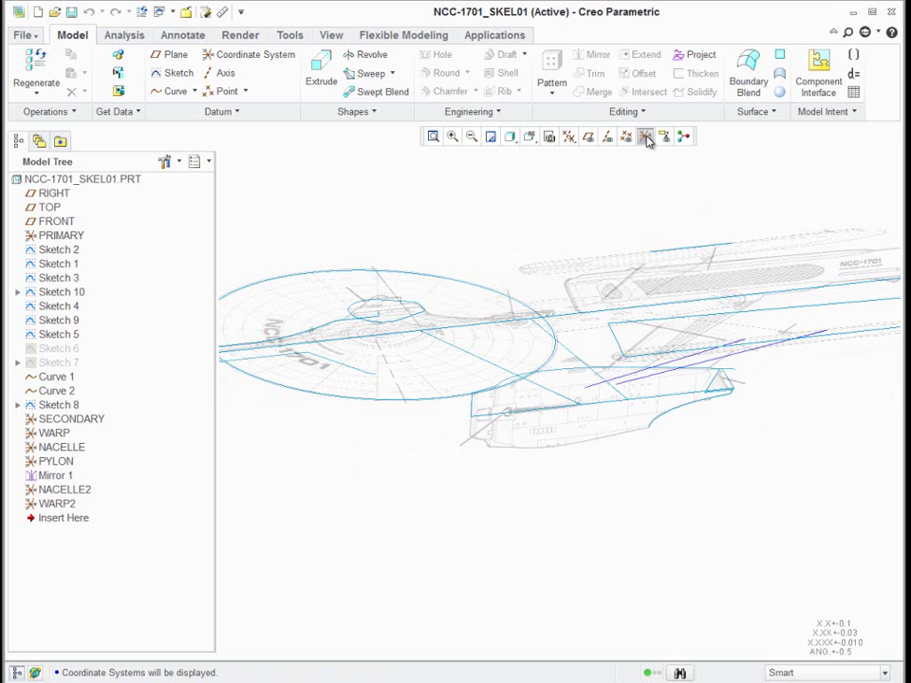
{"action": "middle_click_drag", "start_coordinate": [625, 337], "coordinate": [738, 513]}
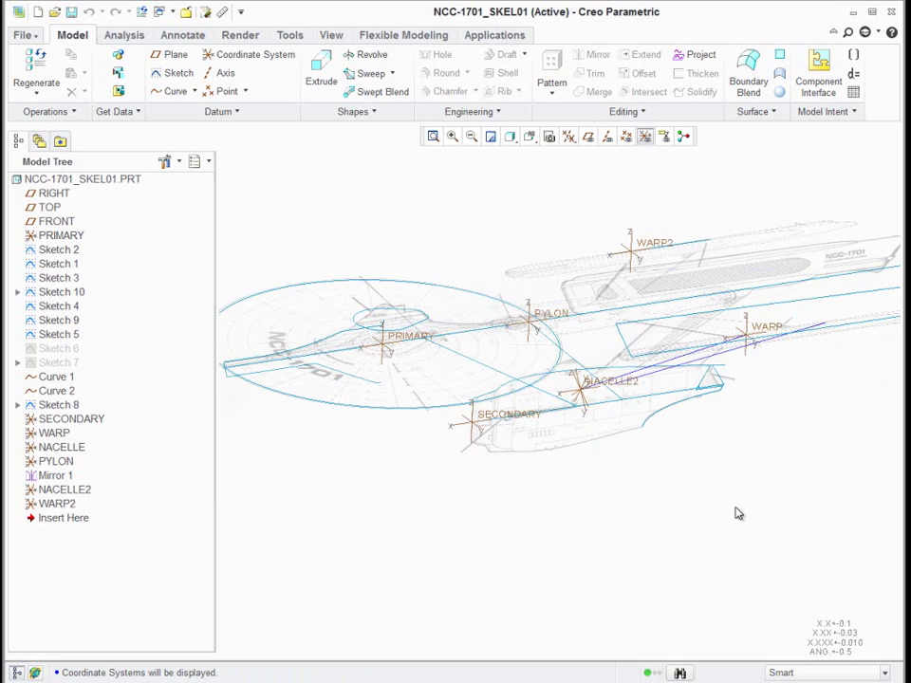
{"action": "middle_click_drag", "start_coordinate": [729, 490], "coordinate": [507, 329]}
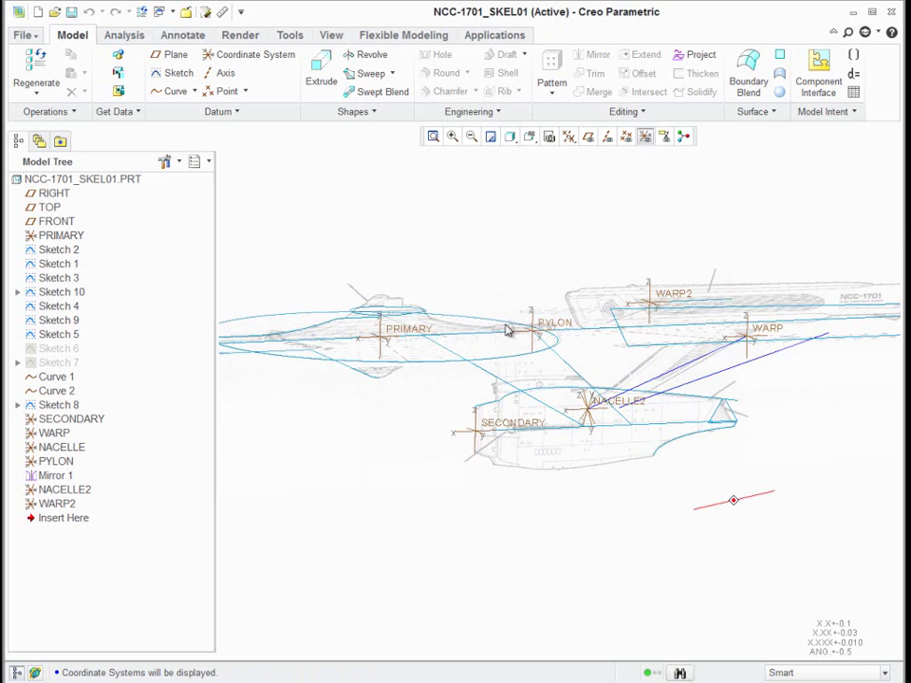